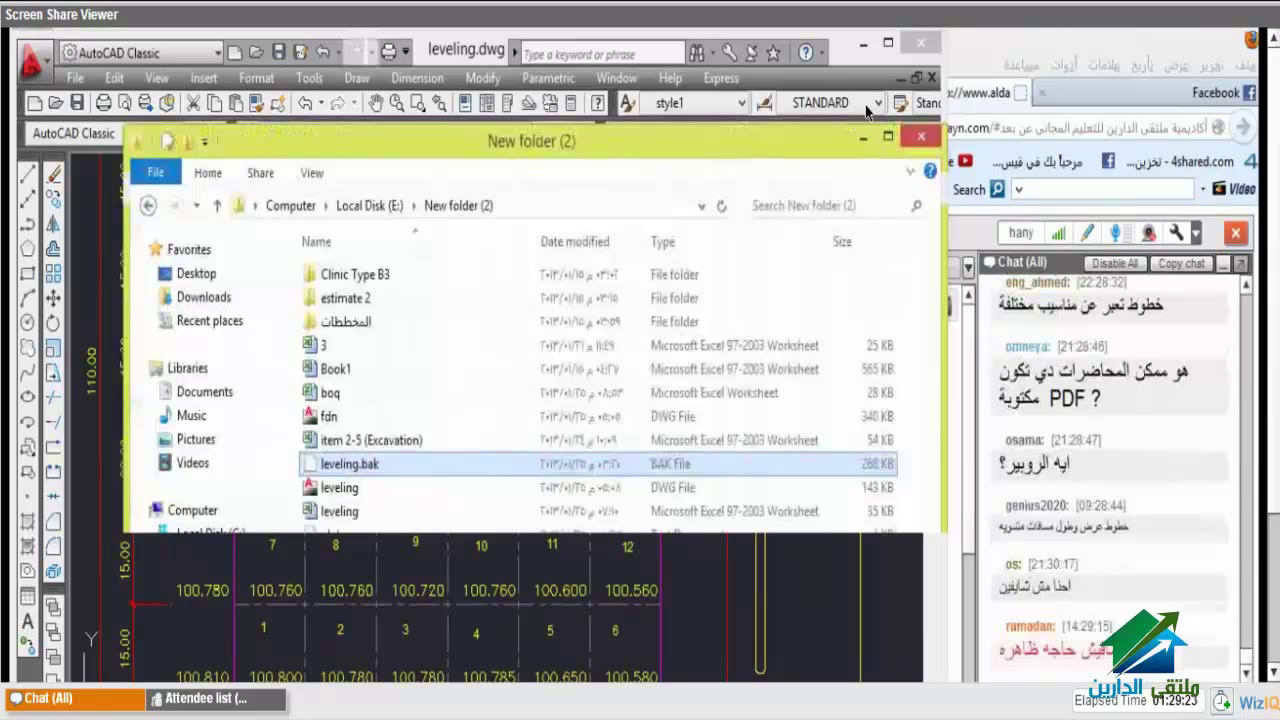
# - Go to the New folder (2) file window and open the leveling estimation sheet in Excel
pyautogui.click(915, 80)
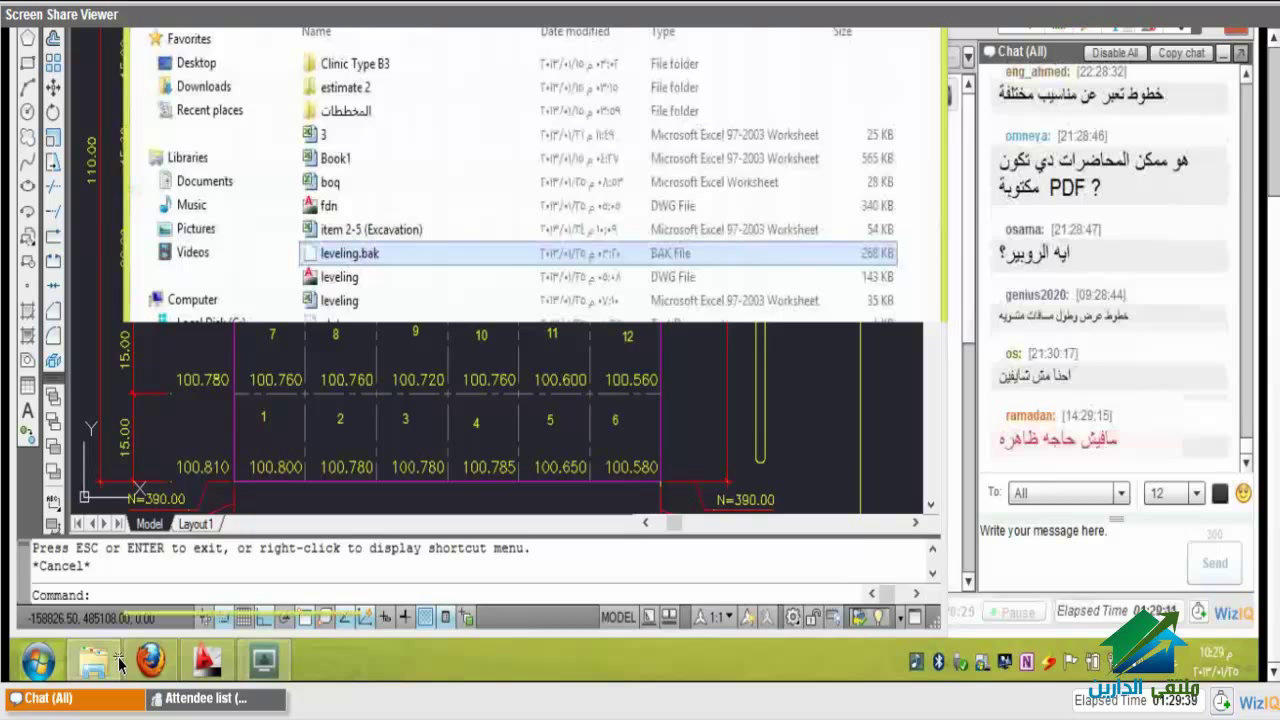
pyautogui.click(118, 663)
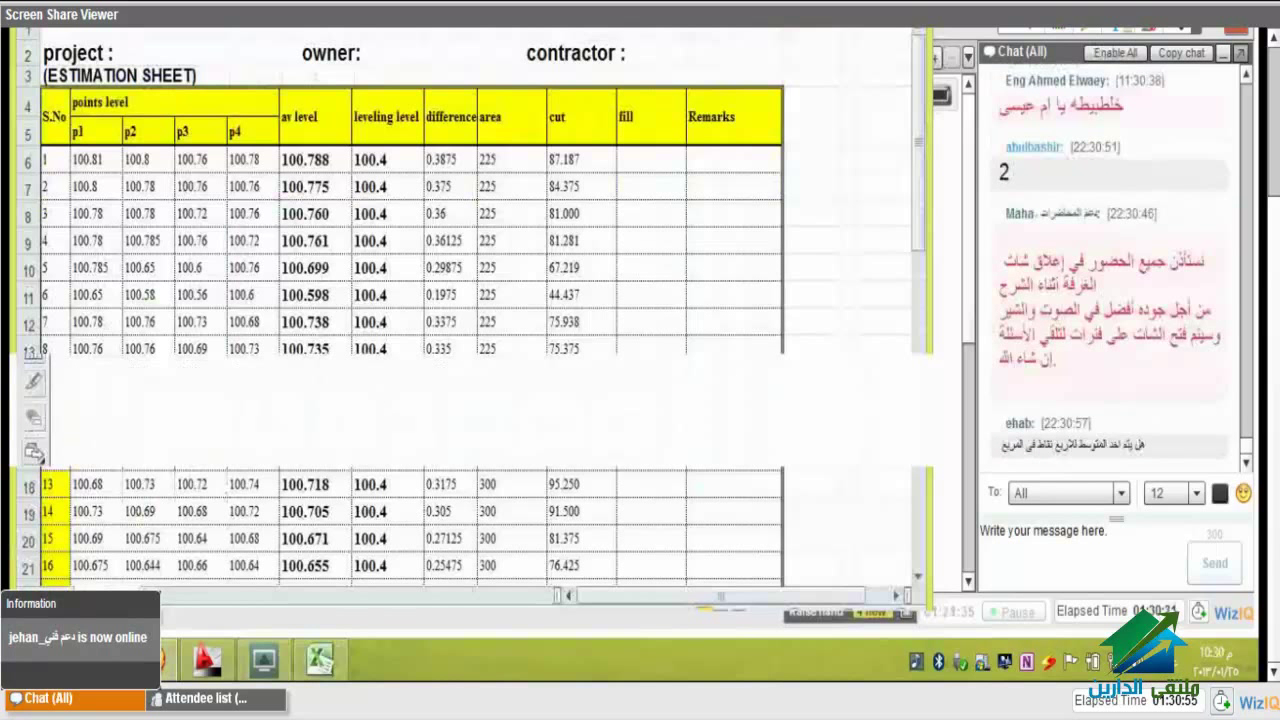
pyautogui.scroll(3, 666, 357)
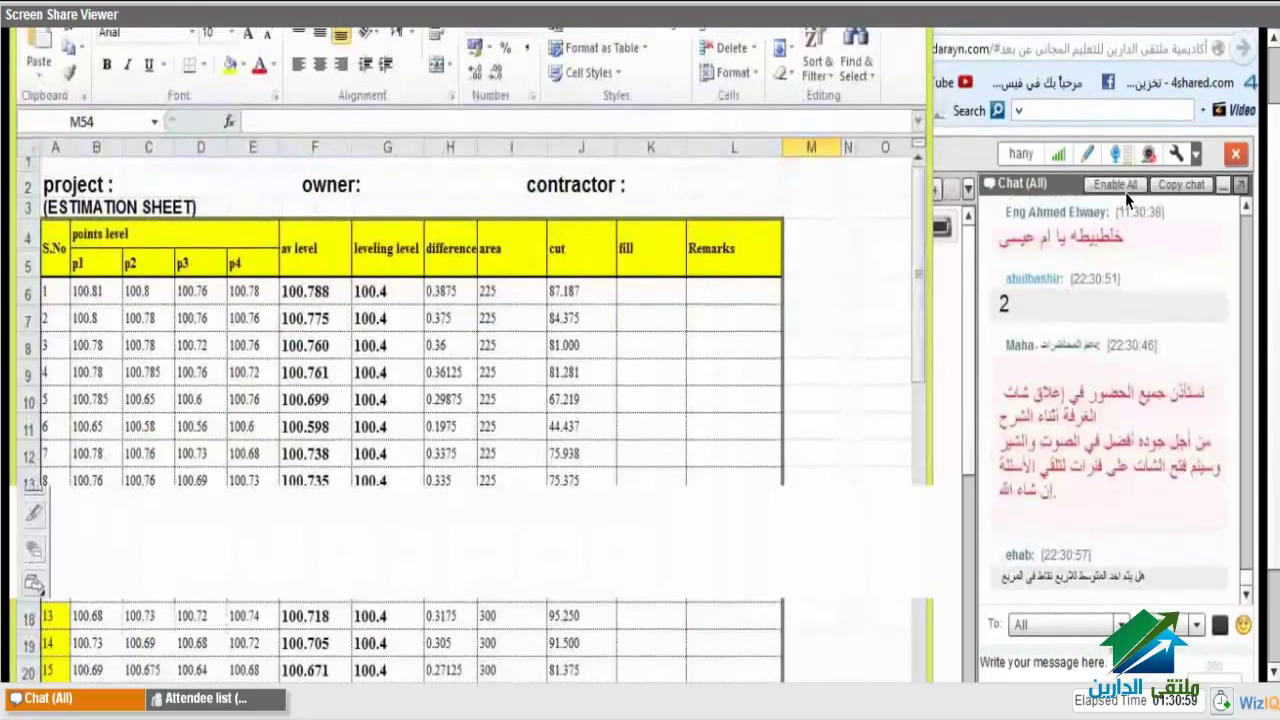
pyautogui.scroll(-1, 1125, 192)
pyautogui.scroll(2, 1150, 200)
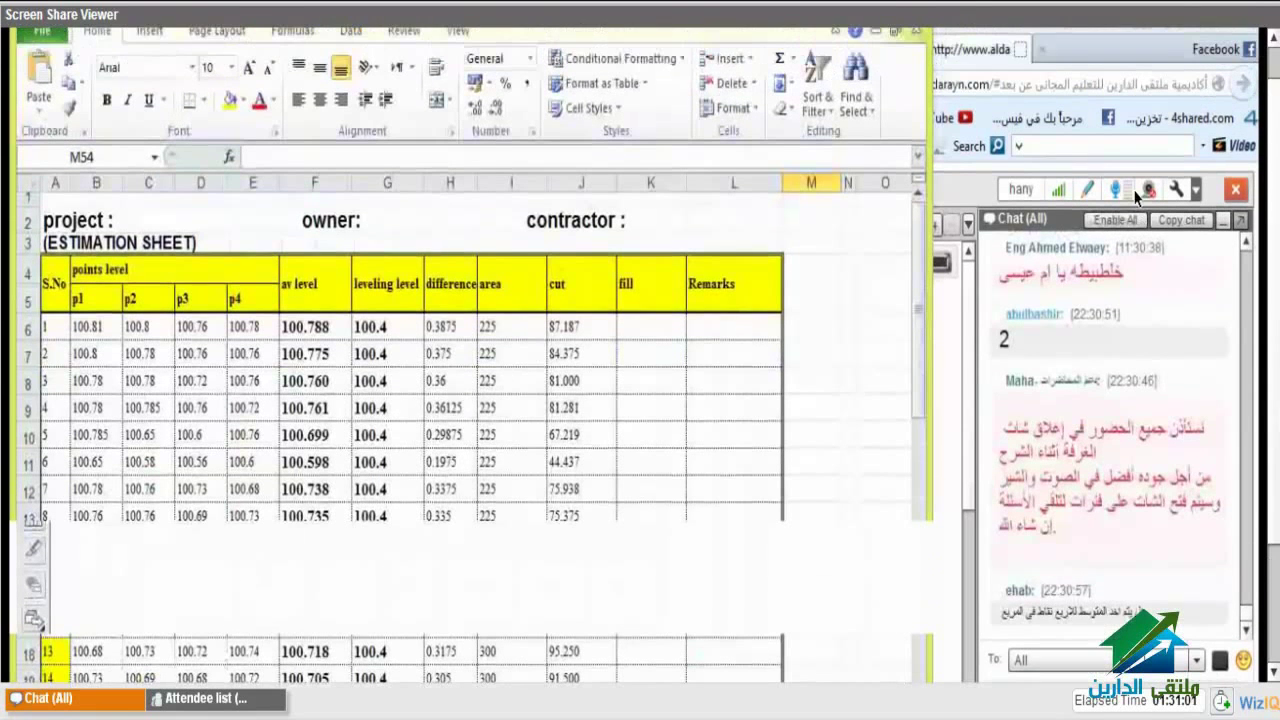
pyautogui.scroll(-1, 1139, 193)
pyautogui.scroll(-1, 1160, 196)
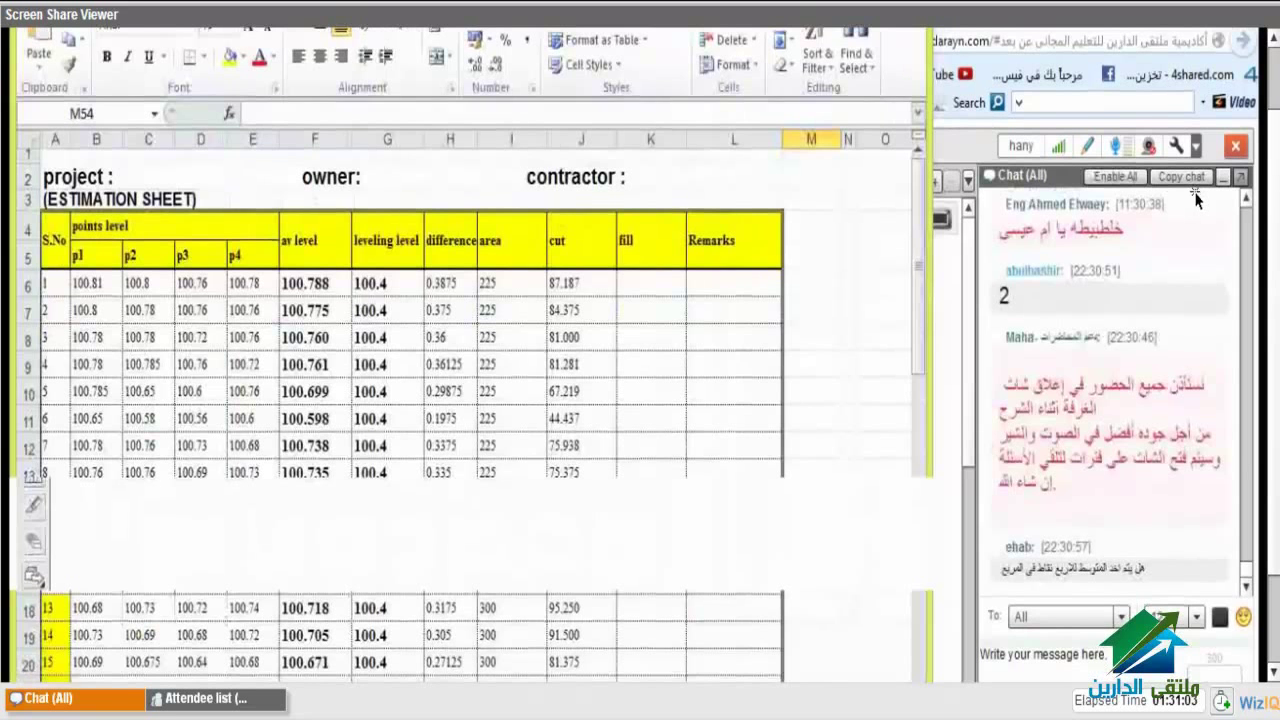
pyautogui.scroll(1, 1125, 200)
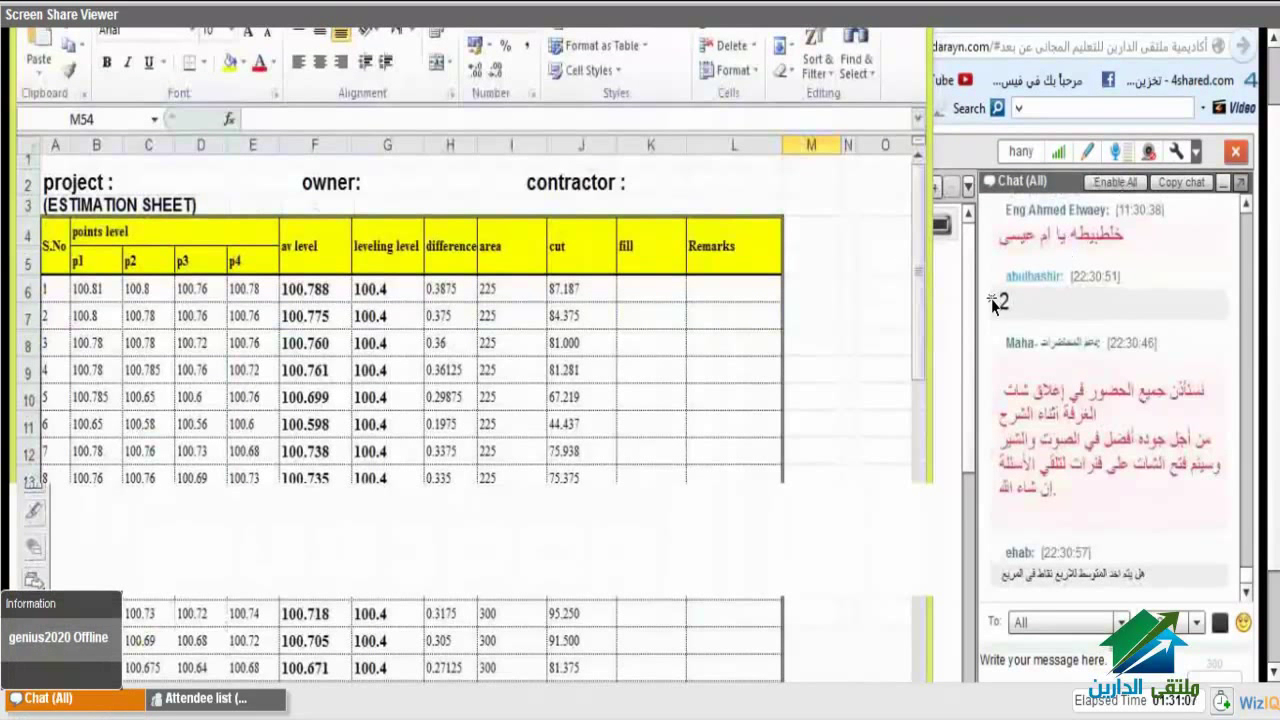
pyautogui.scroll(-3, 896, 487)
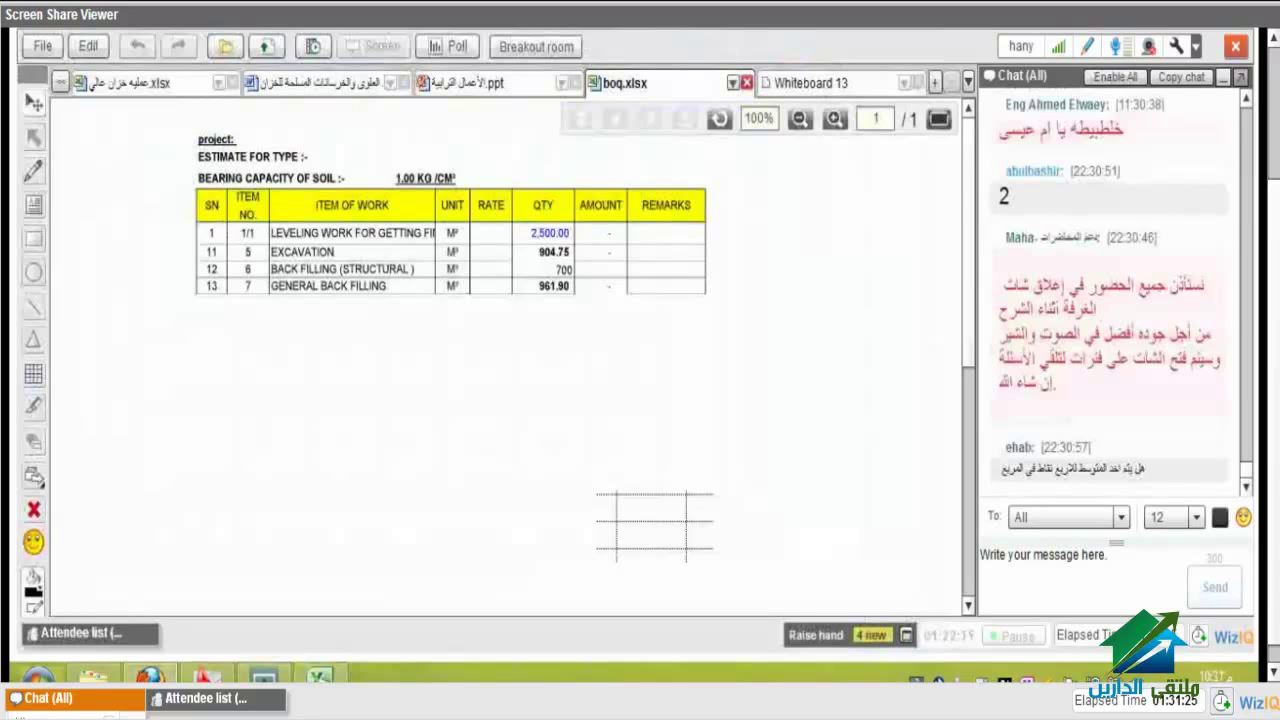
# - Examine the average level formula in F6 and the area in I6 against the numbered grid in the AutoCAD leveling drawing
pyautogui.click(312, 678)
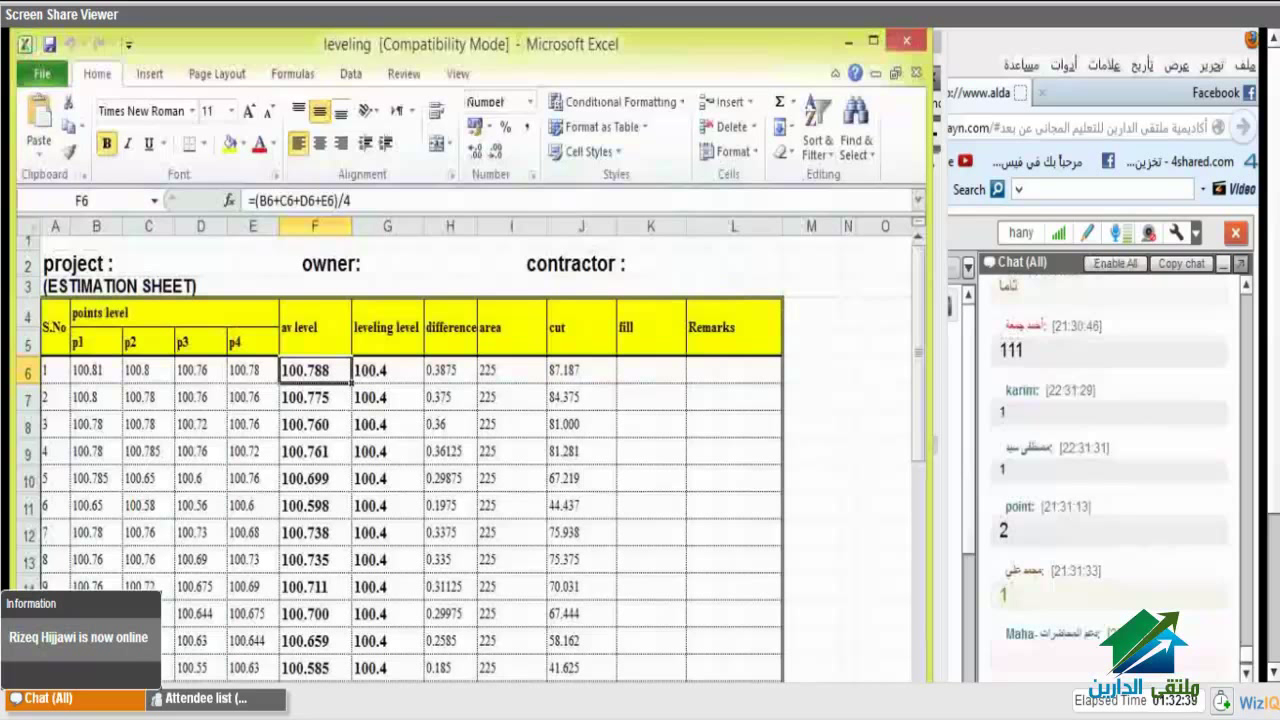
pyautogui.hotkey('alt', 'Tab')
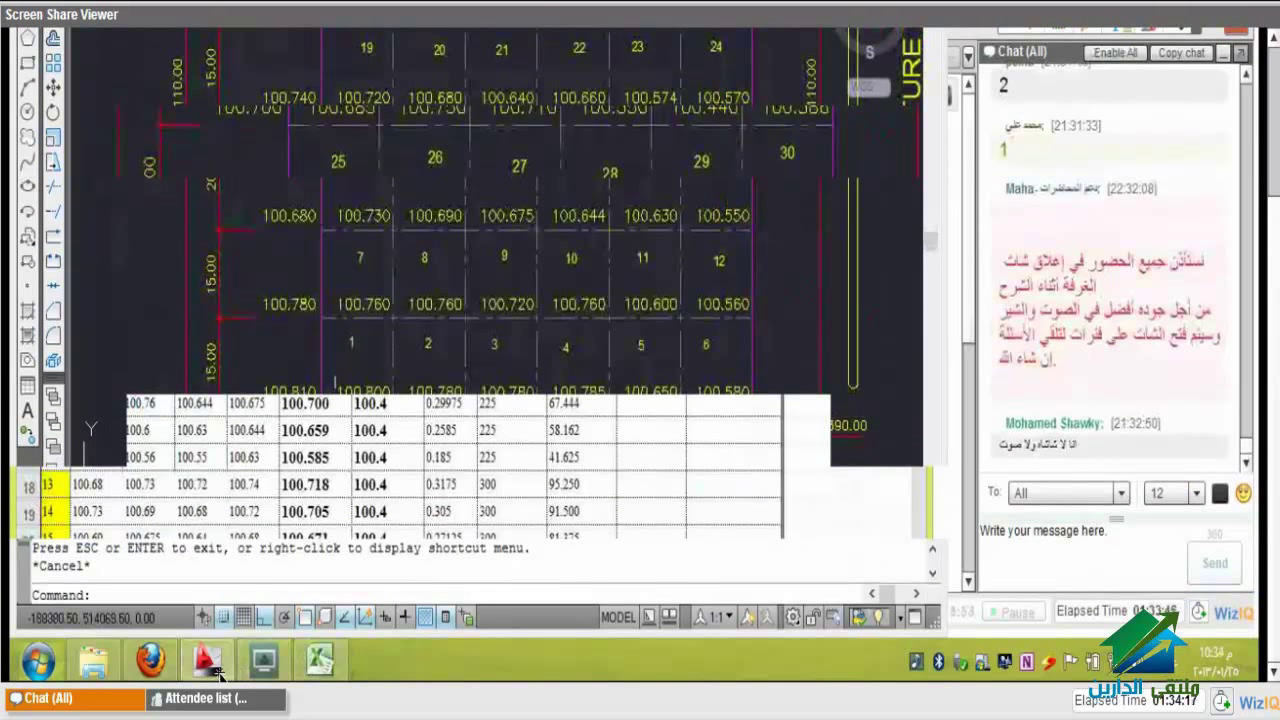
pyautogui.click(320, 672)
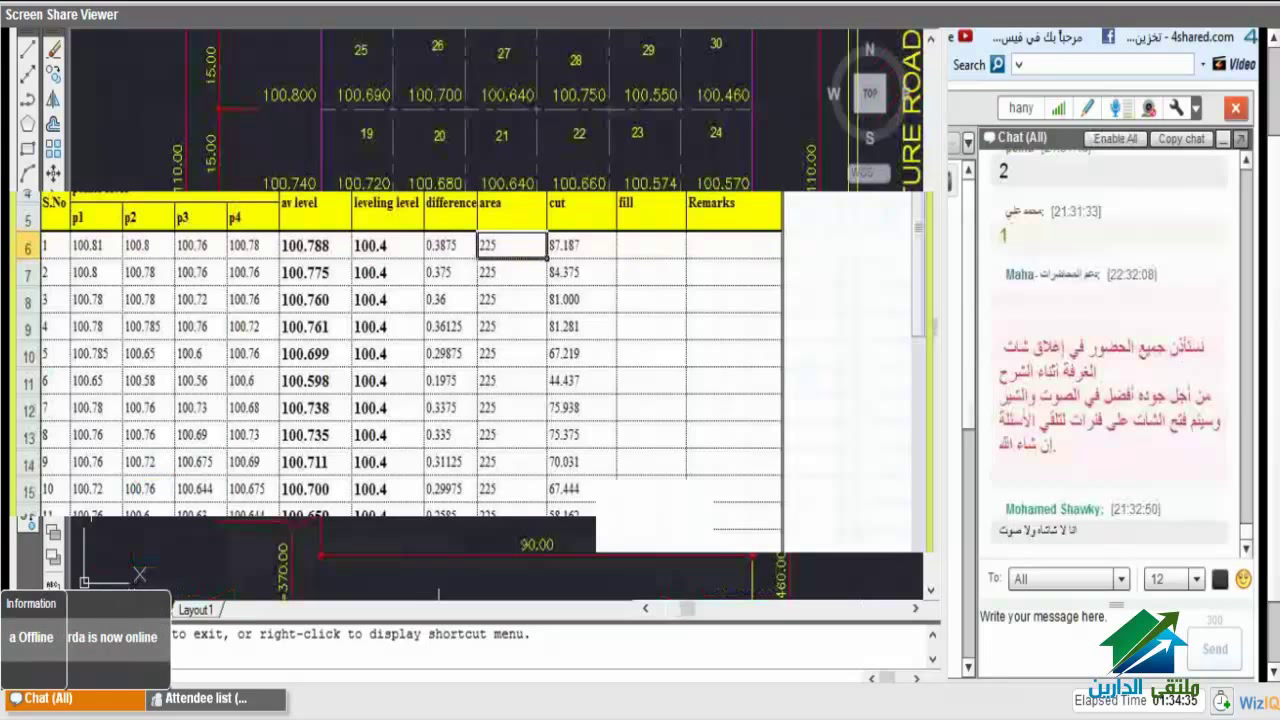
pyautogui.press('Right')
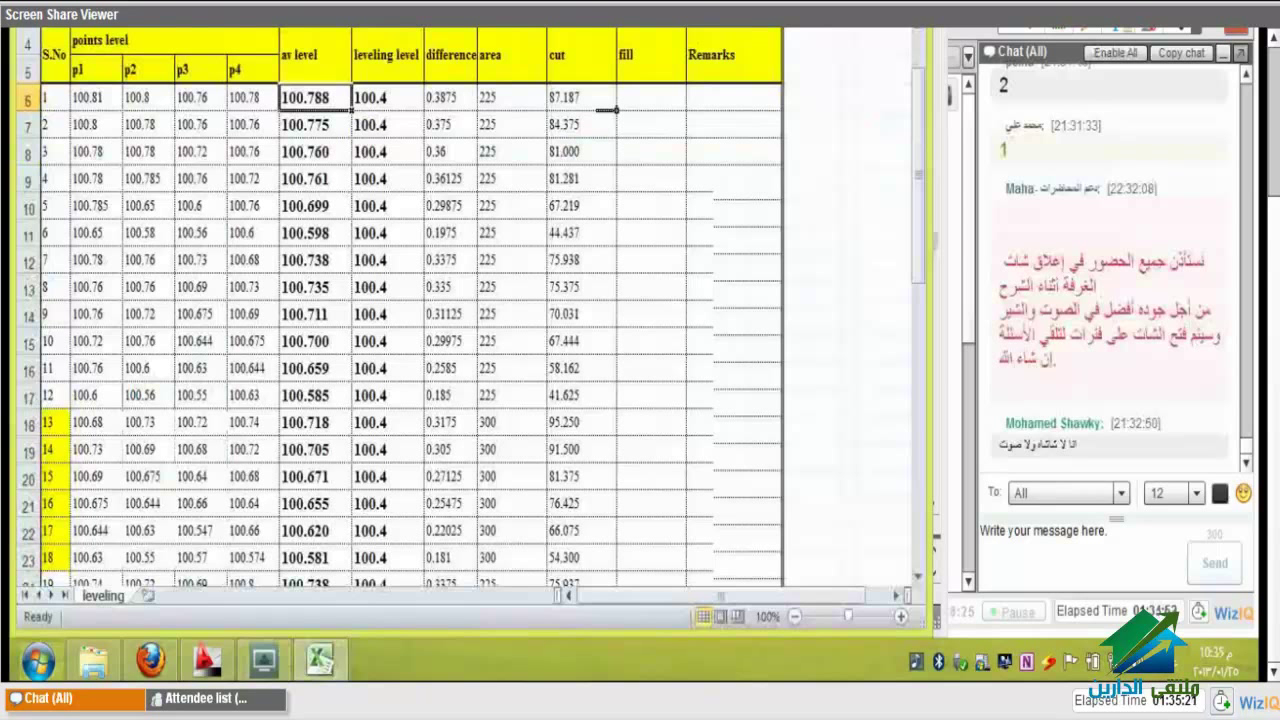
# - Clear the data in the rows below row 6 and re-enter the average level formula in F6 as =(B6+C6+D6+E6)/4
pyautogui.moveTo(733, 124); pyautogui.dragTo(117, 579)
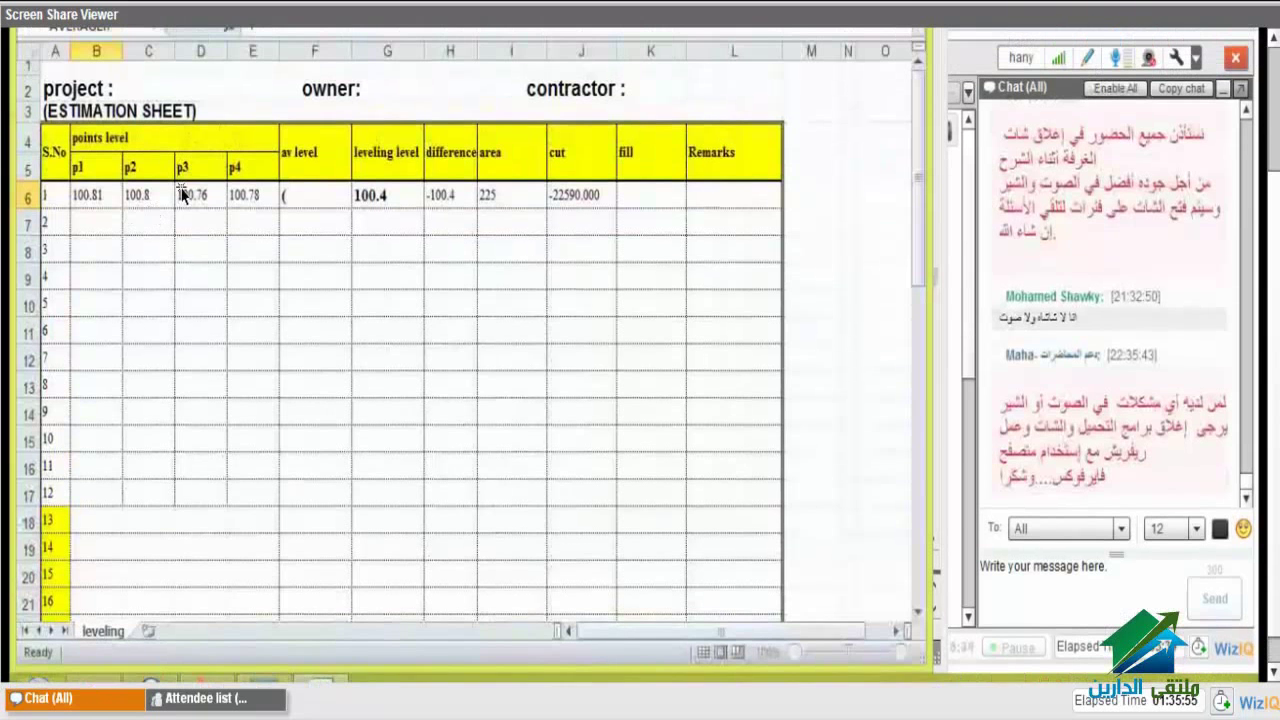
pyautogui.moveTo(181, 193); pyautogui.dragTo(265, 195)
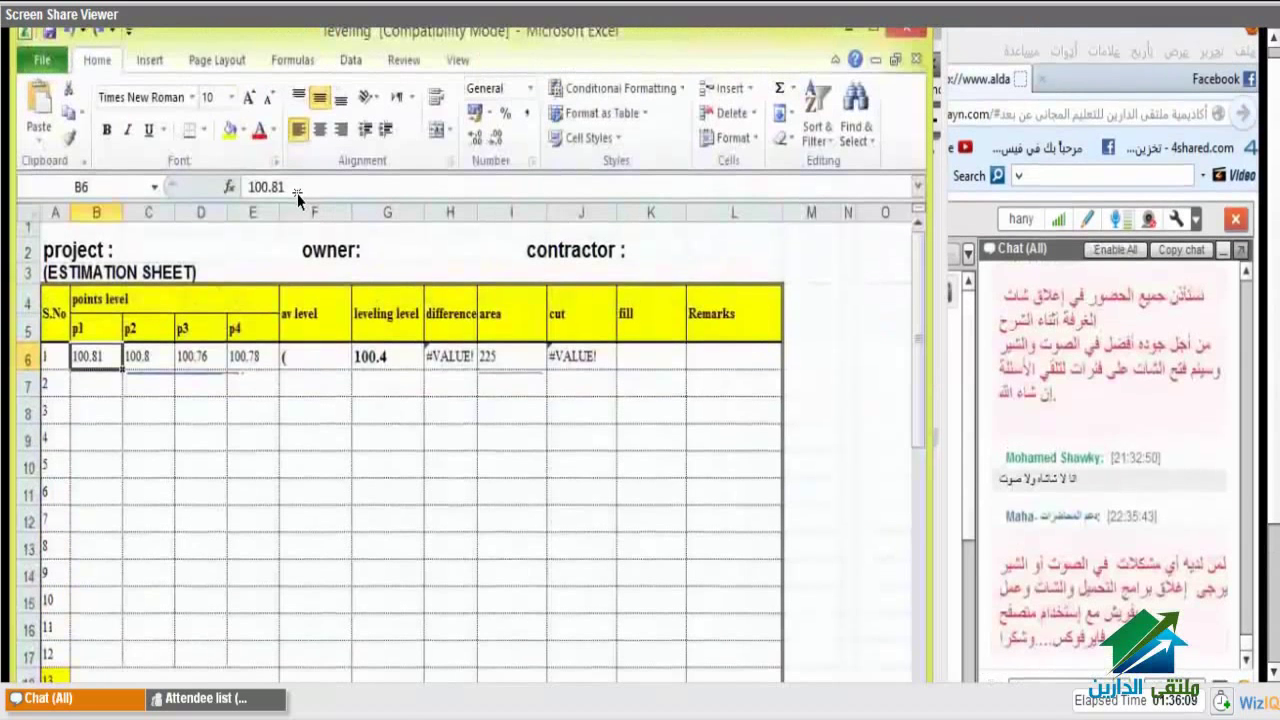
pyautogui.doubleClick(290, 193)
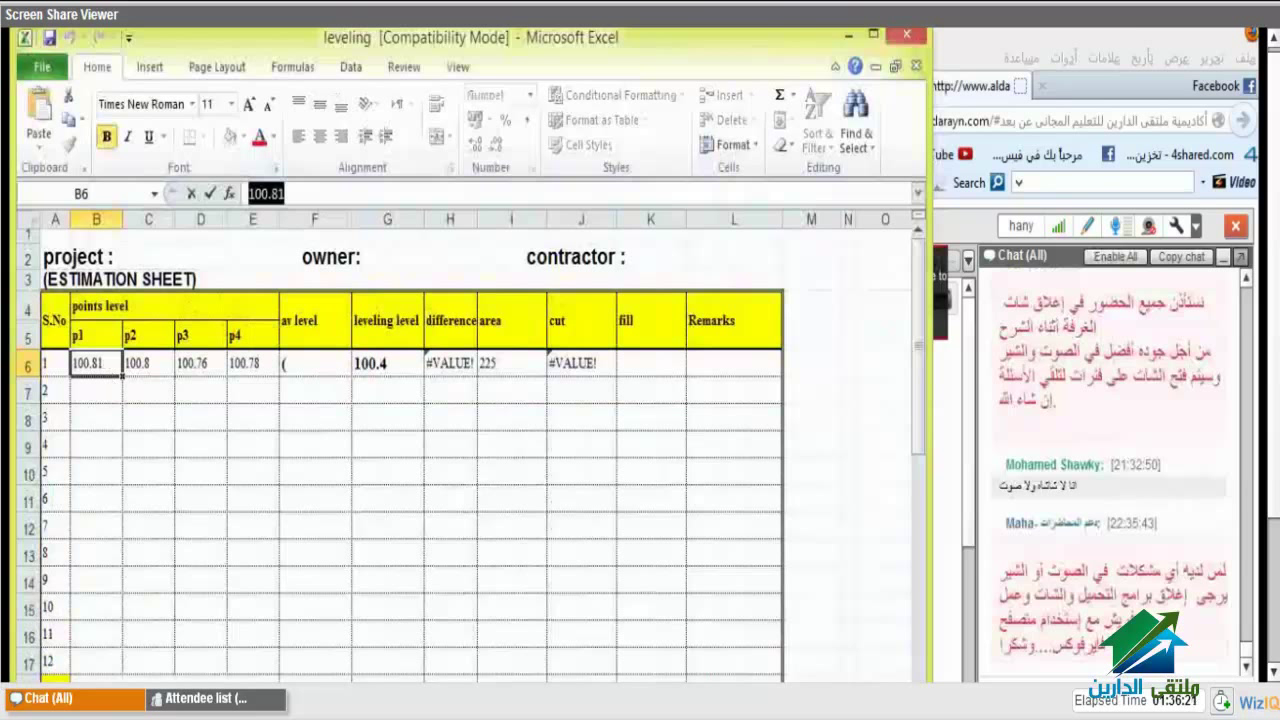
pyautogui.click(111, 375)
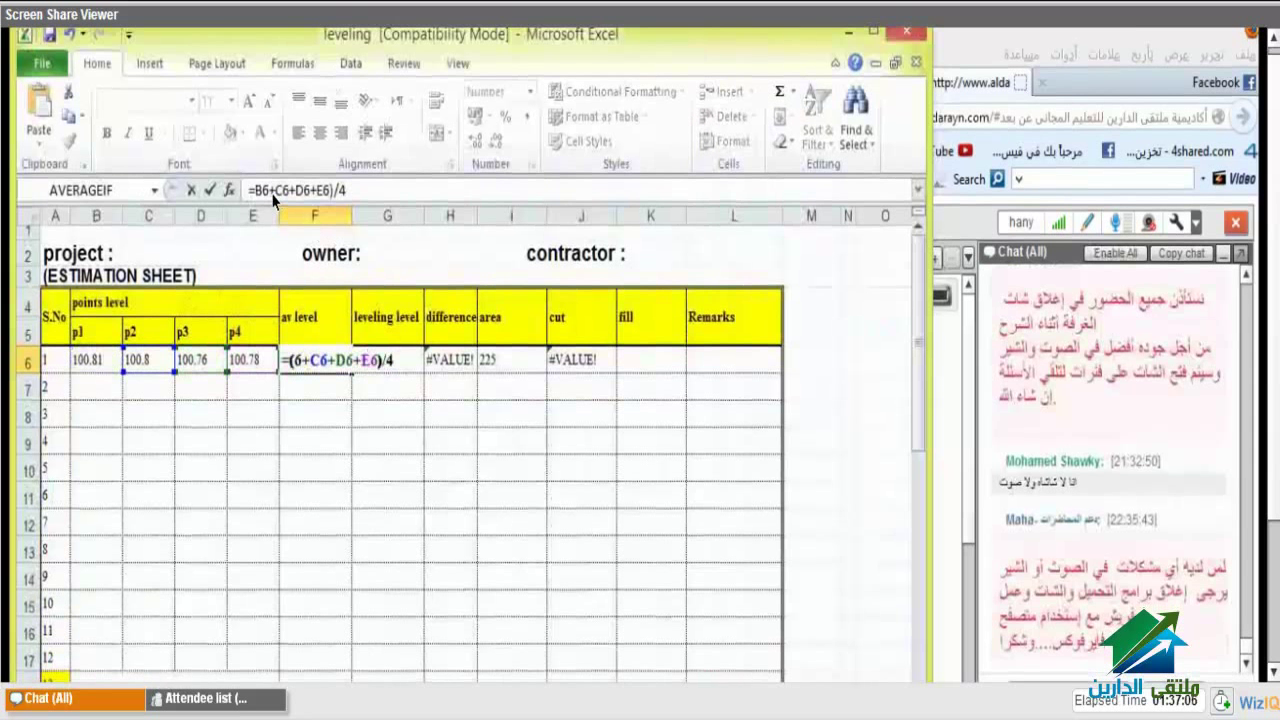
pyautogui.press('Return')
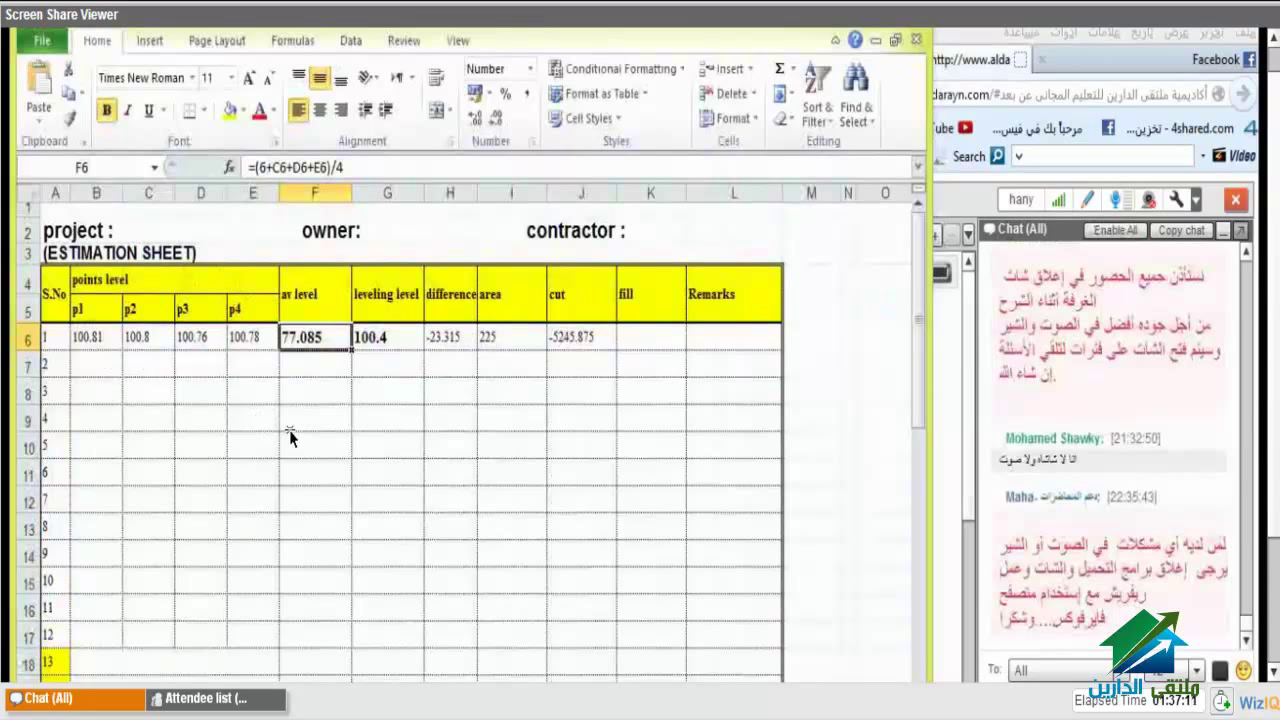
pyautogui.doubleClick(349, 345)
pyautogui.write('B')
pyautogui.press('Return')
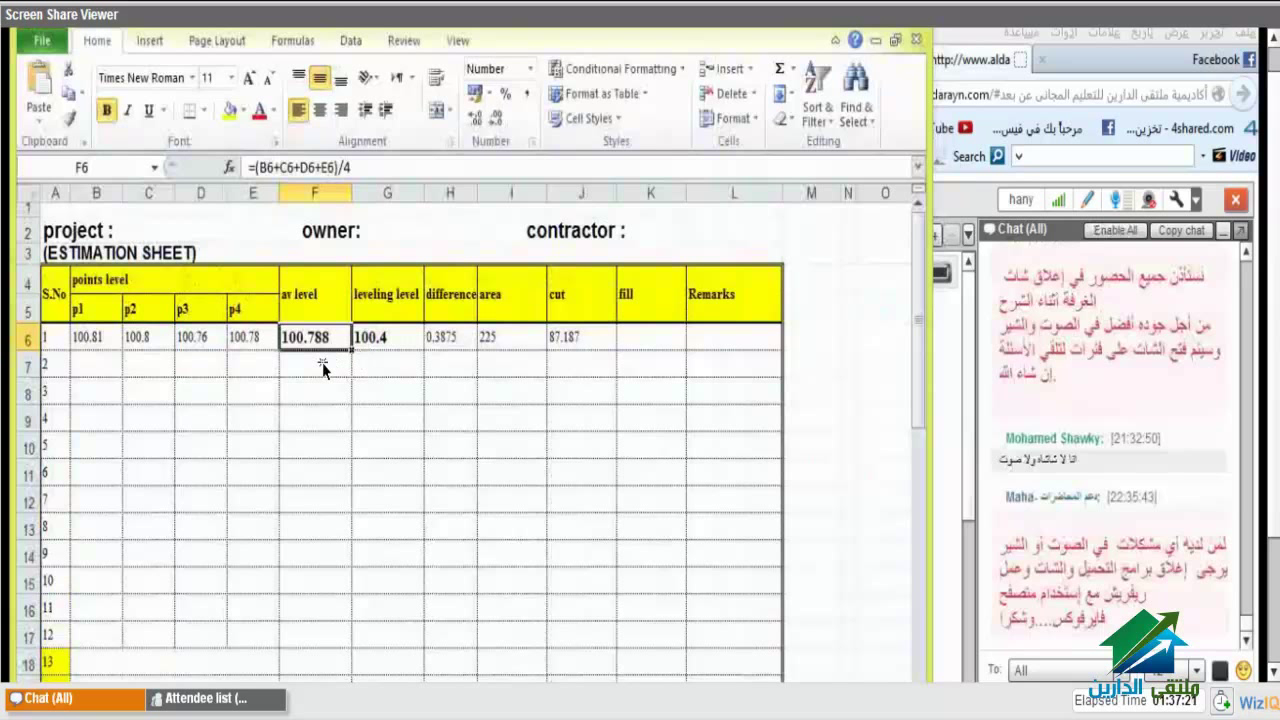
# - Inspect the formula behind the difference value in H6
pyautogui.click(441, 347)
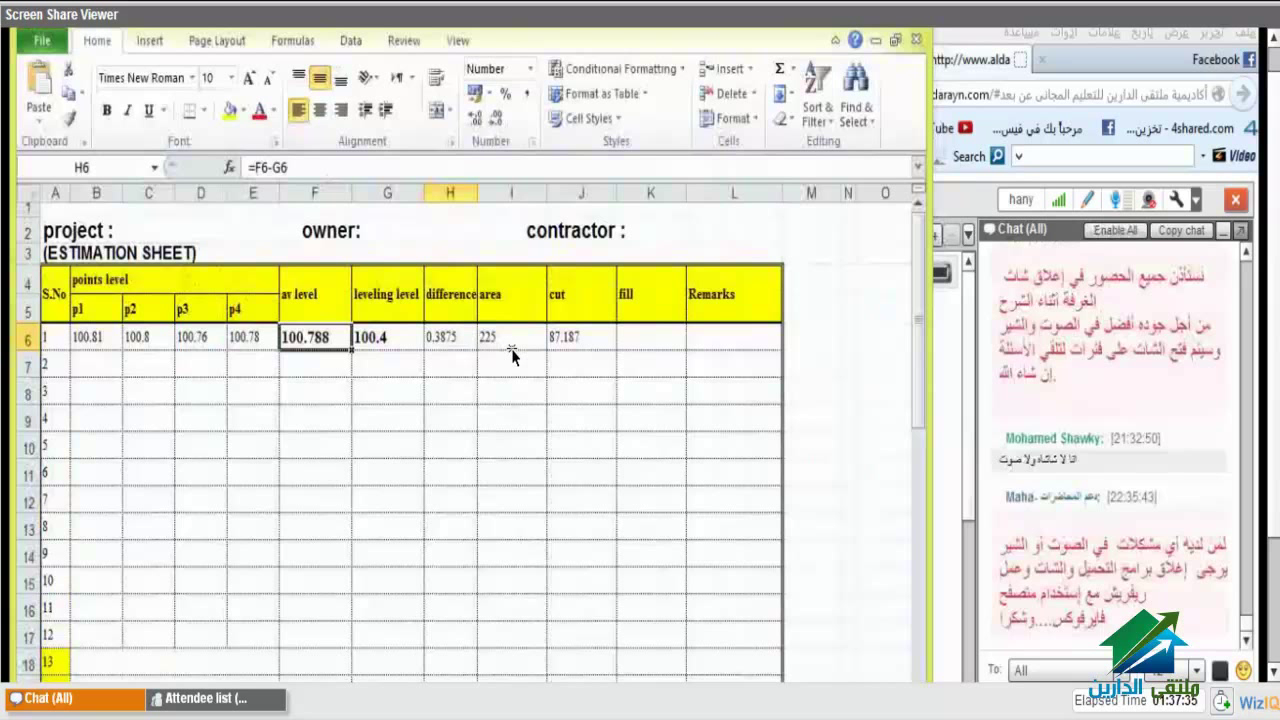
pyautogui.press('F2')
pyautogui.press('Return')
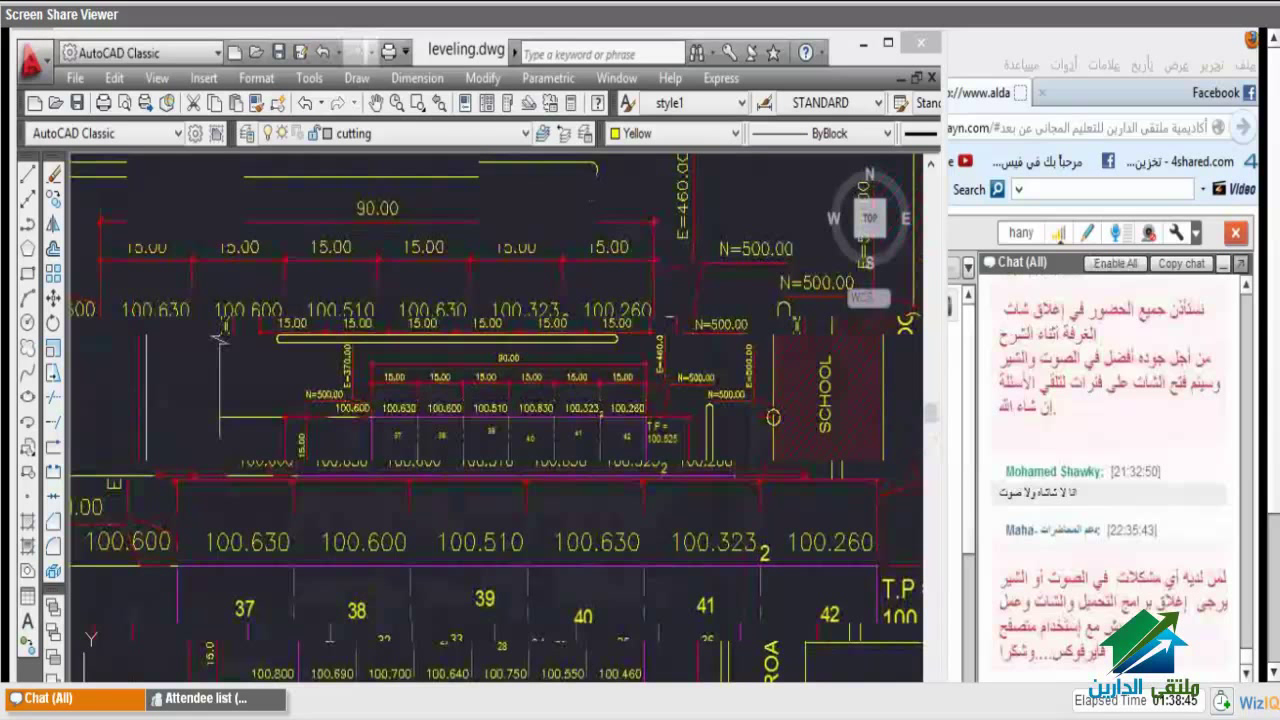
# - Switch to the leveling drawing in AutoCAD and outline the low northeast corner of the grid, from cell 41 to cell 30, with a polyline
pyautogui.scroll(-5, 470, 350)
pyautogui.scroll(-2, 220, 338)
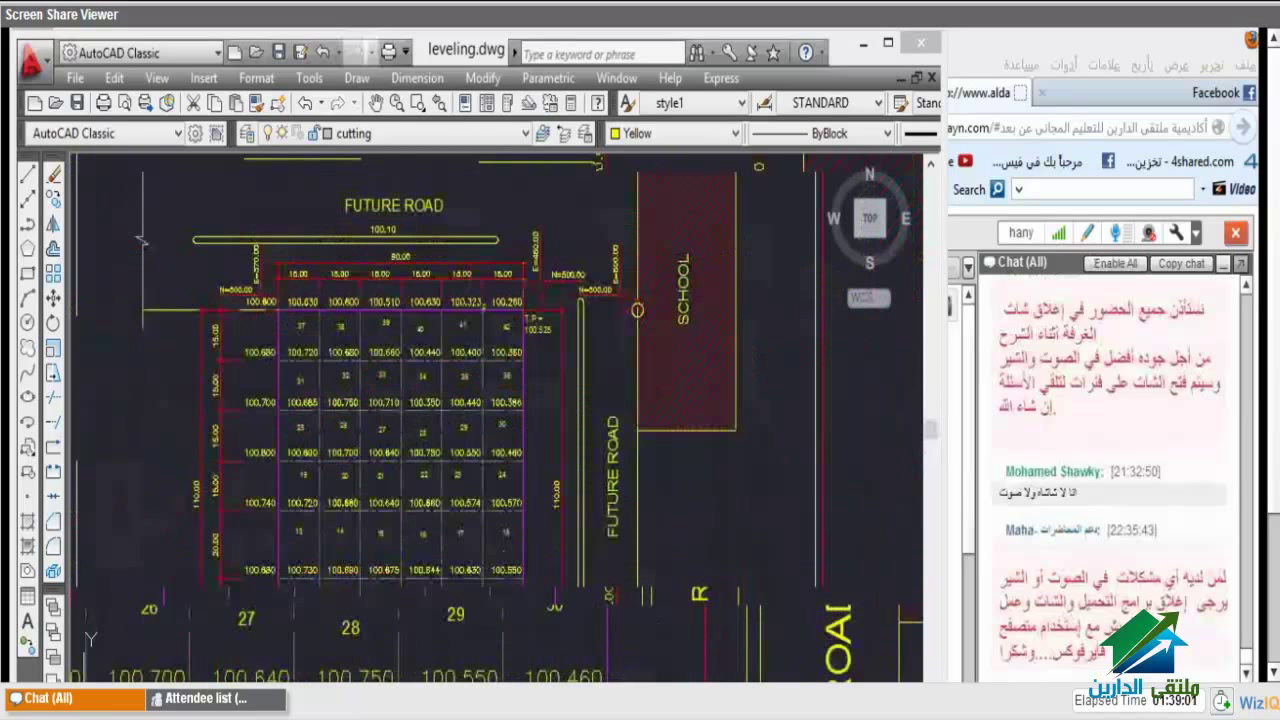
pyautogui.scroll(3, 475, 325)
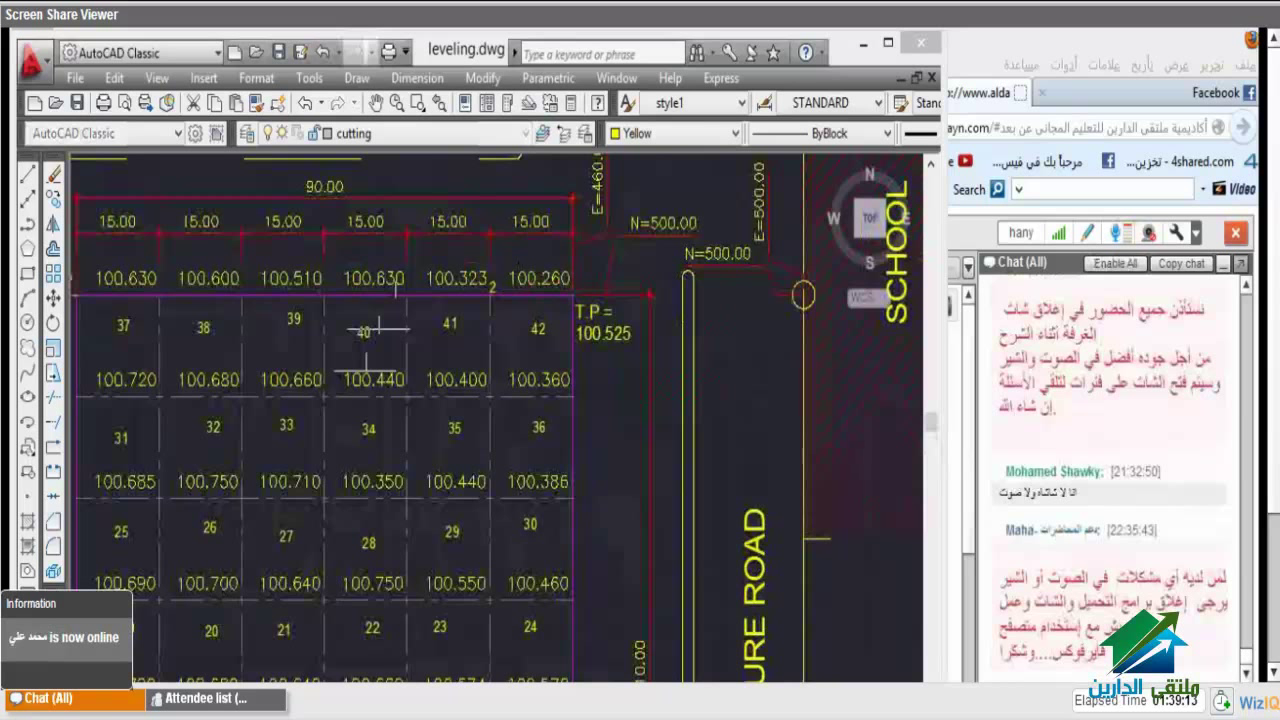
pyautogui.click(430, 297)
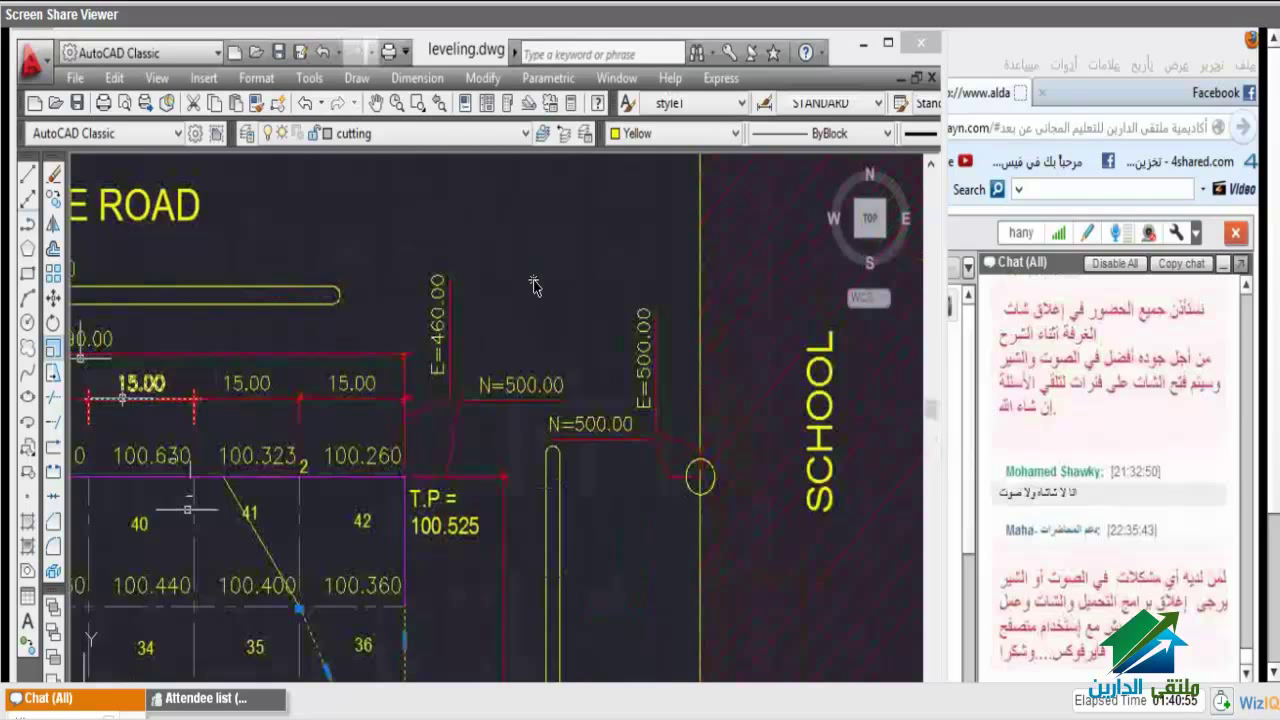
# - Examine the outlined northeast corner of the grid together with the surrounding spot levels and road levels
pyautogui.scroll(-1, 534, 287)
pyautogui.scroll(-2, 534, 287)
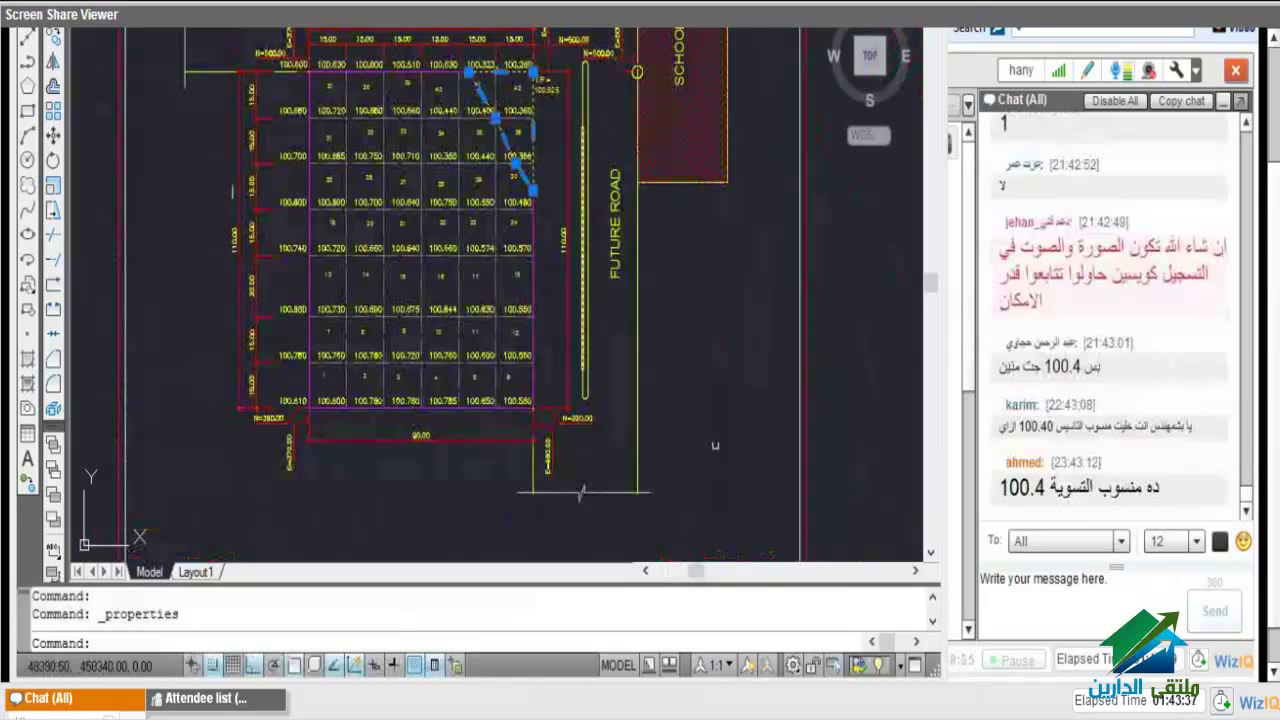
pyautogui.scroll(2, 715, 445)
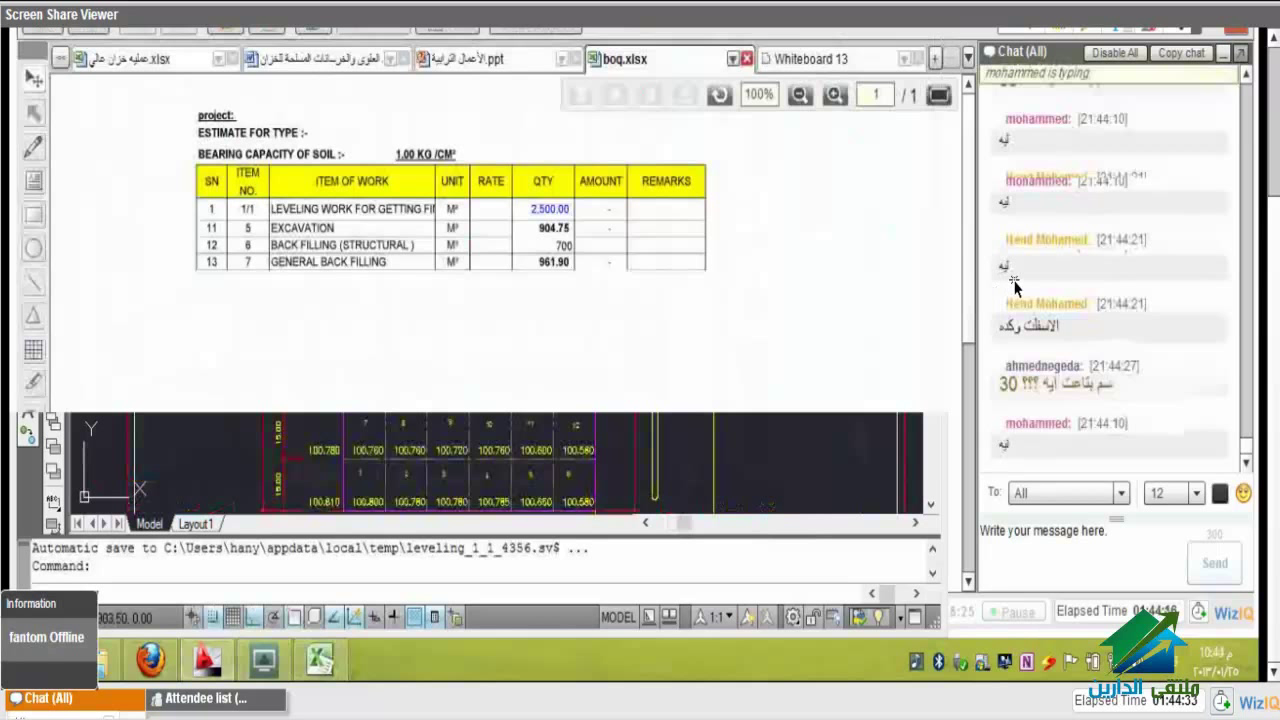
pyautogui.scroll(2, 940, 240)
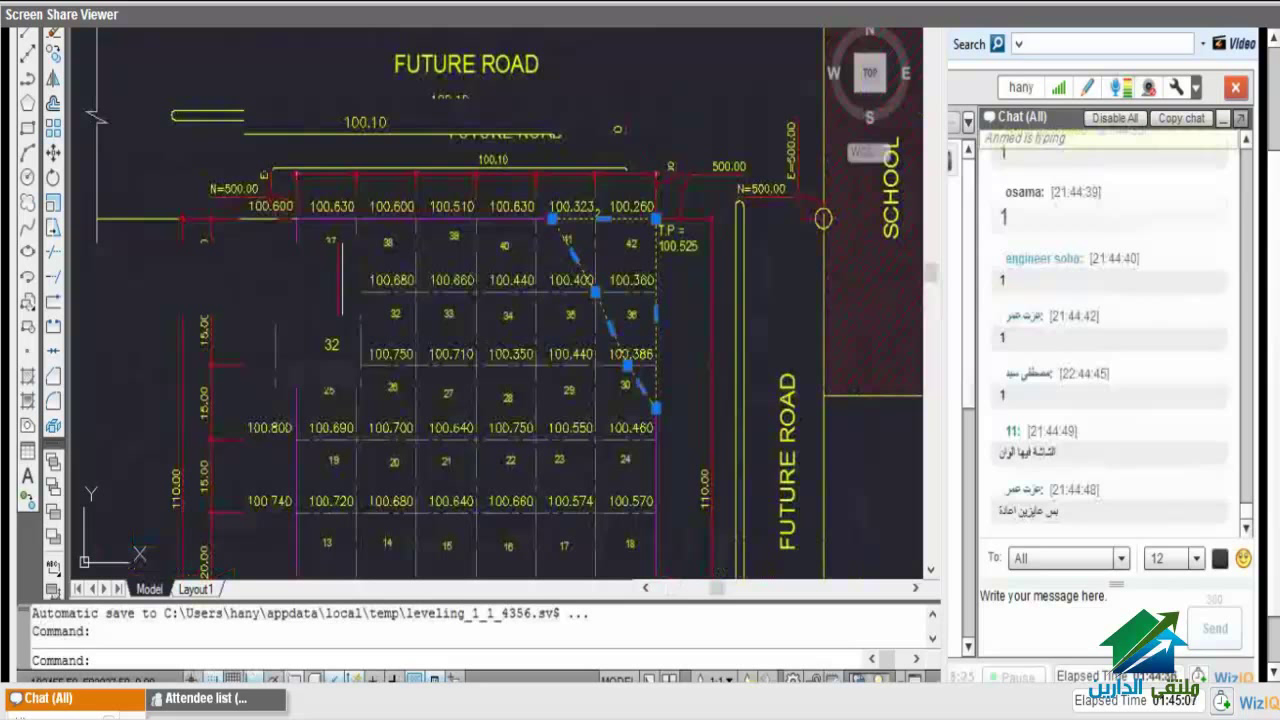
pyautogui.scroll(2, 640, 360)
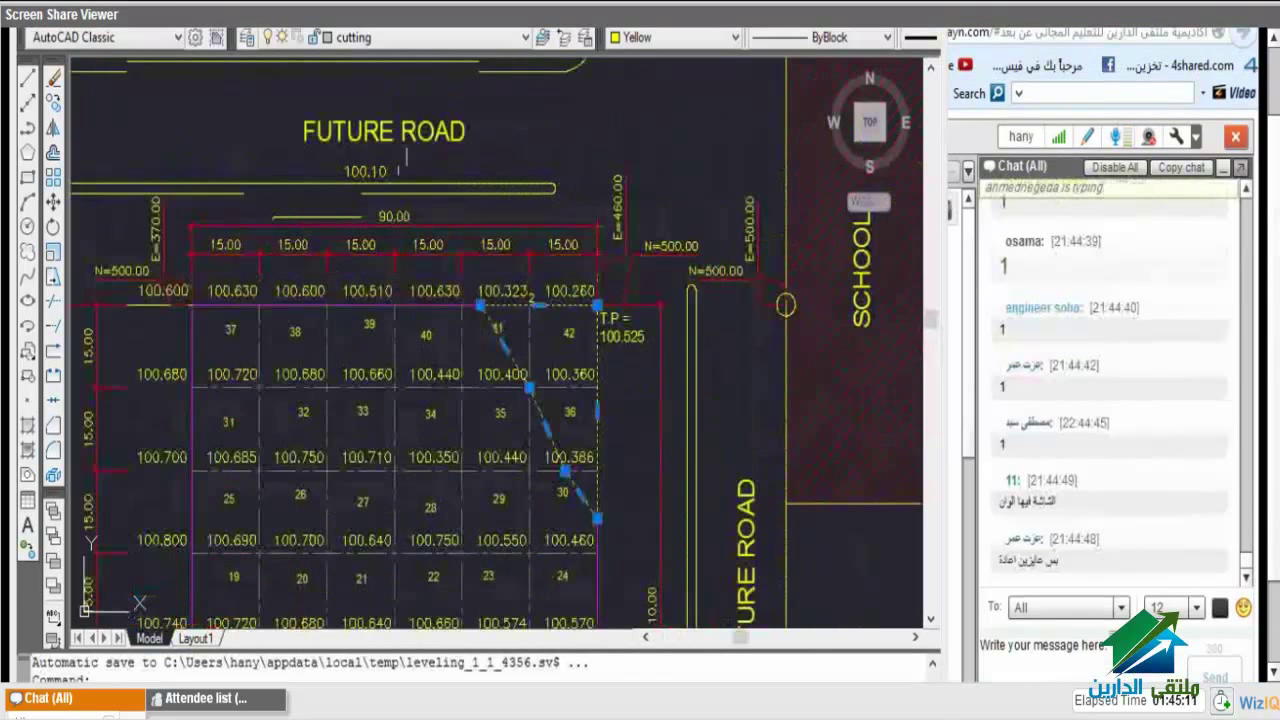
pyautogui.scroll(-3, 280, 670)
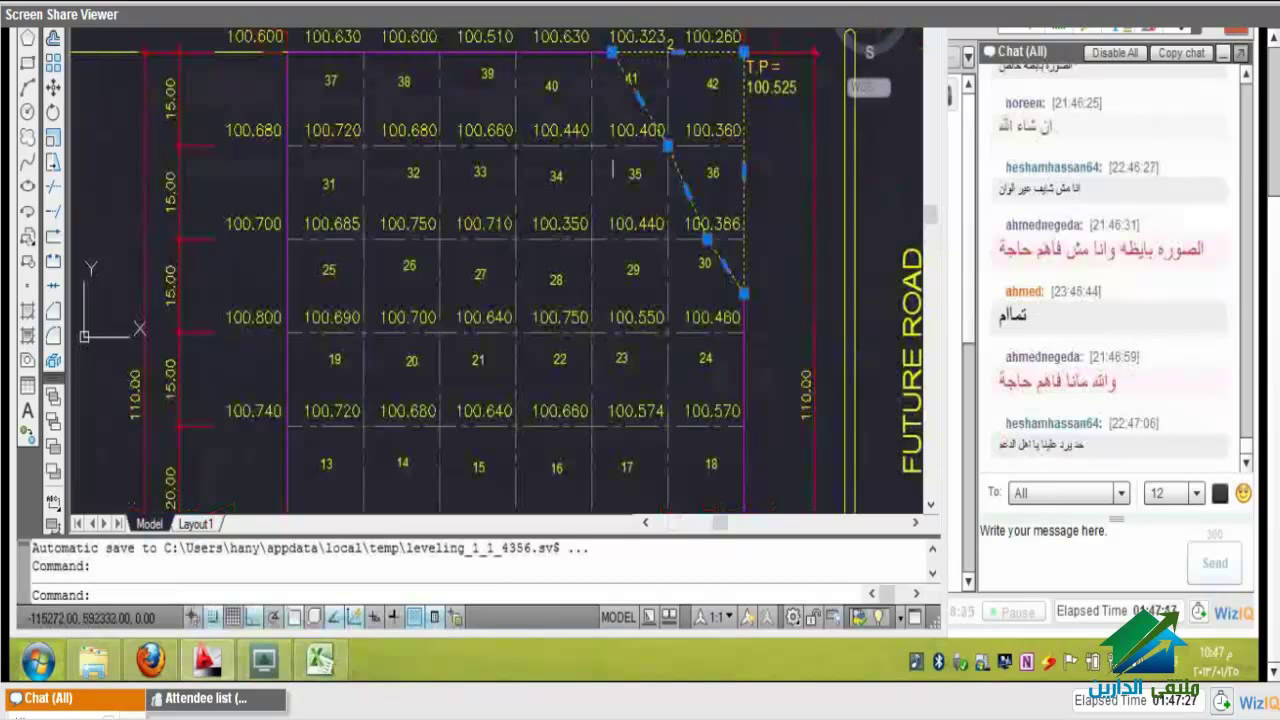
pyautogui.scroll(2, 640, 350)
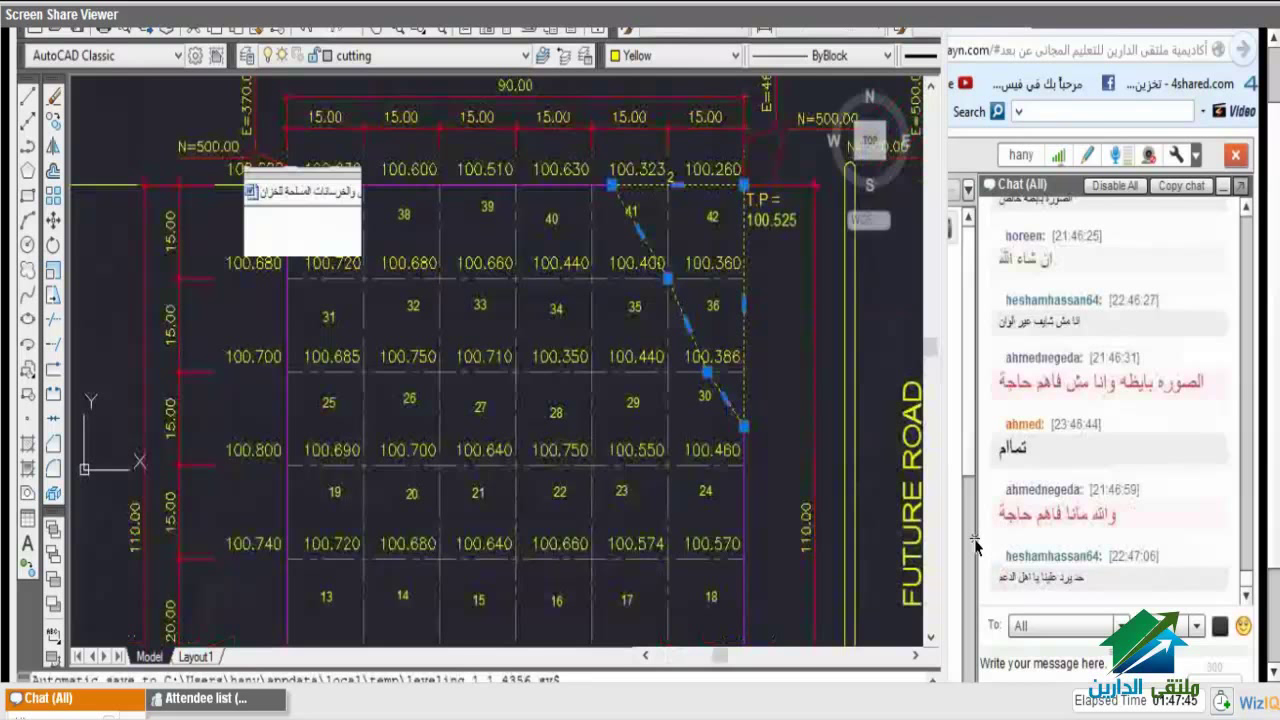
pyautogui.scroll(-3, 975, 545)
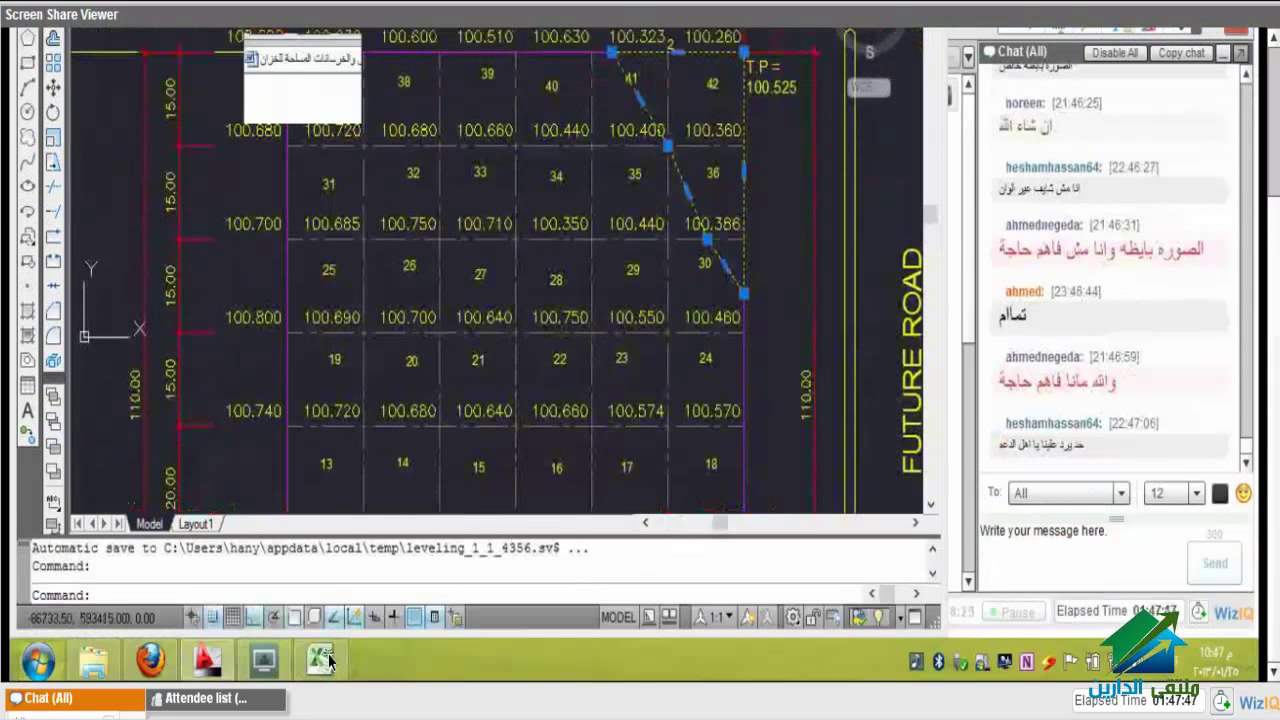
pyautogui.scroll(1, 328, 660)
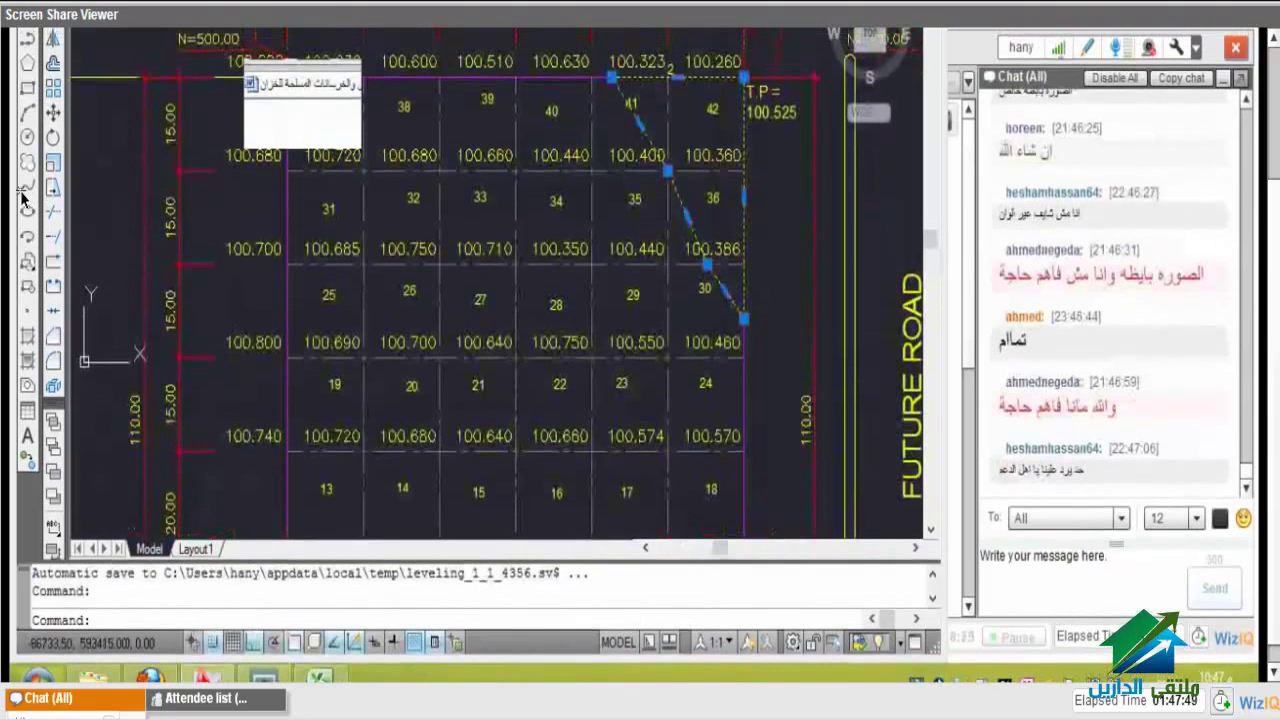
pyautogui.scroll(-1, 646, 200)
pyautogui.scroll(2, 643, 205)
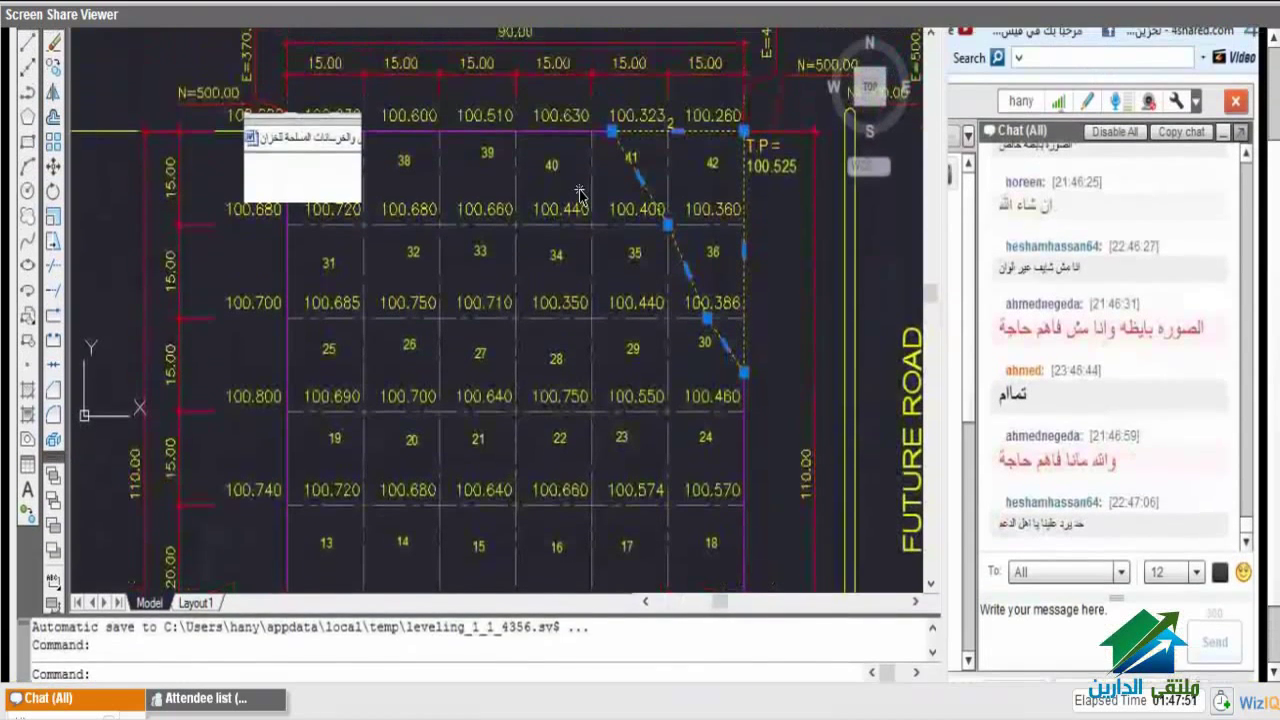
pyautogui.scroll(-1, 579, 193)
pyautogui.scroll(-1, 580, 196)
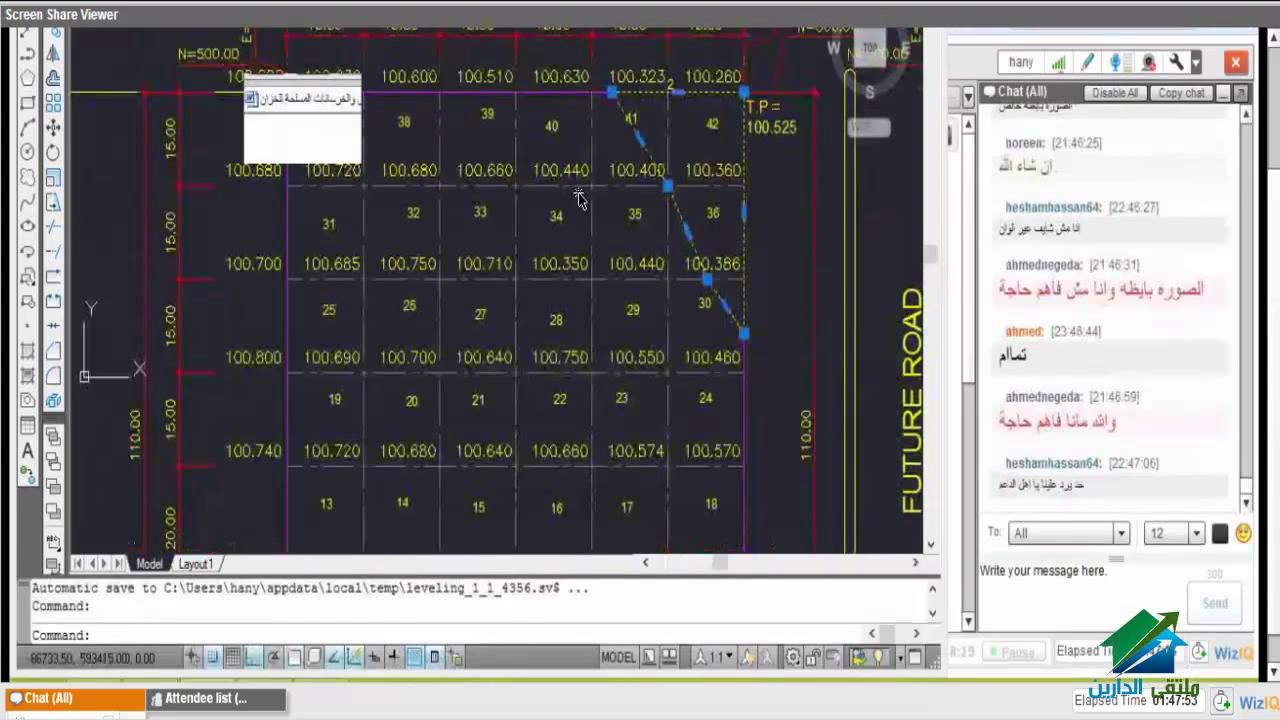
pyautogui.scroll(1, 579, 196)
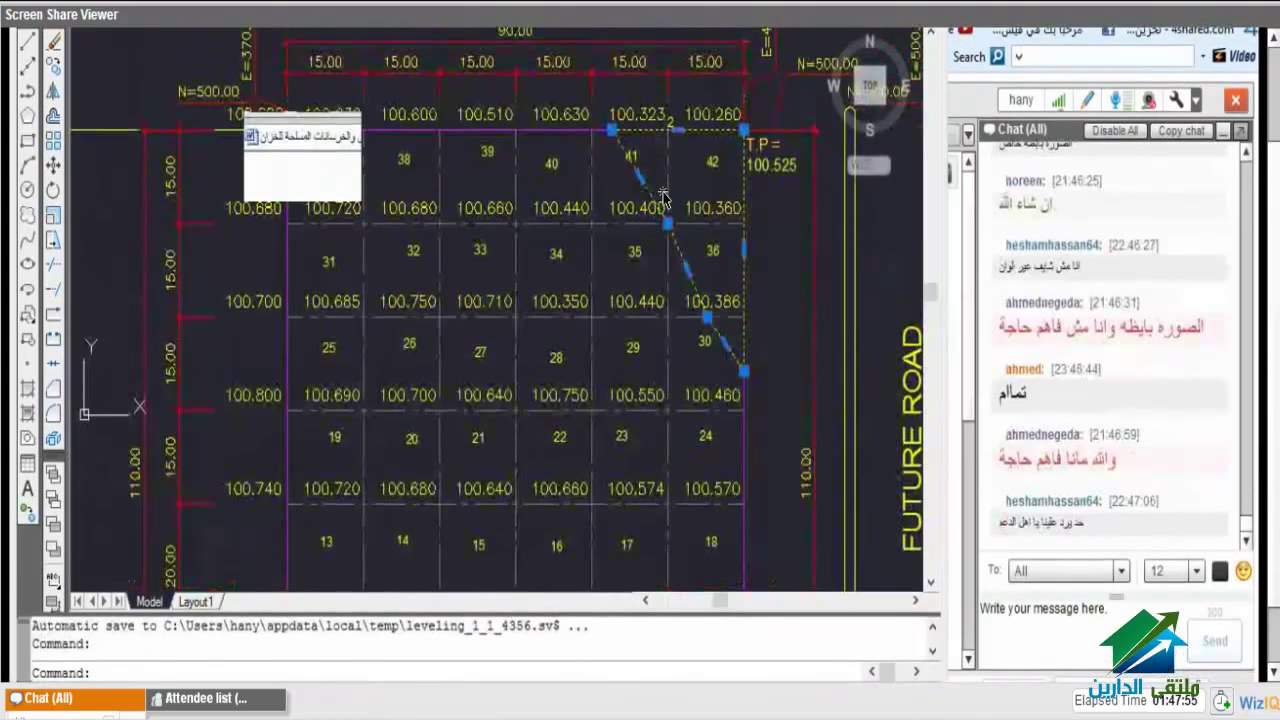
pyautogui.scroll(-1, 663, 197)
pyautogui.scroll(1, 584, 197)
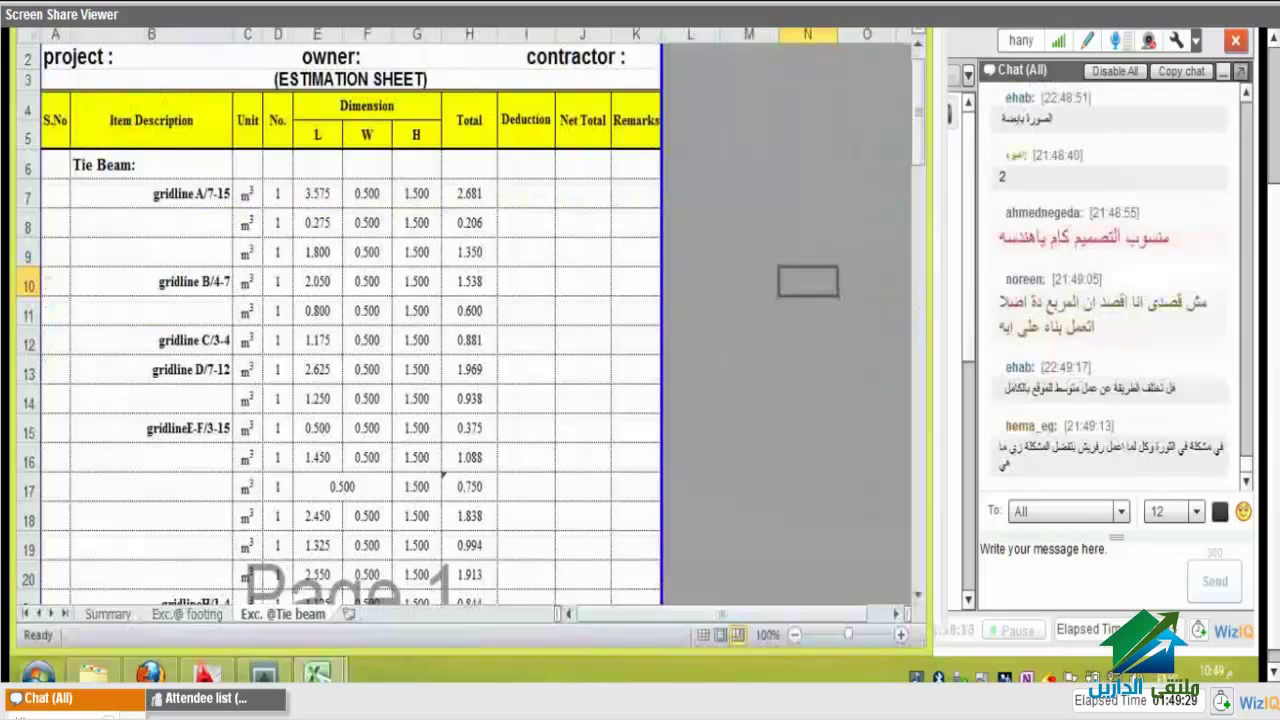
# - Leave the tie beam excavation sheet and switch to AutoCAD to view the footings in the fdn.dwg foundation plan
pyautogui.hotkey('ctrl', 'pageup')
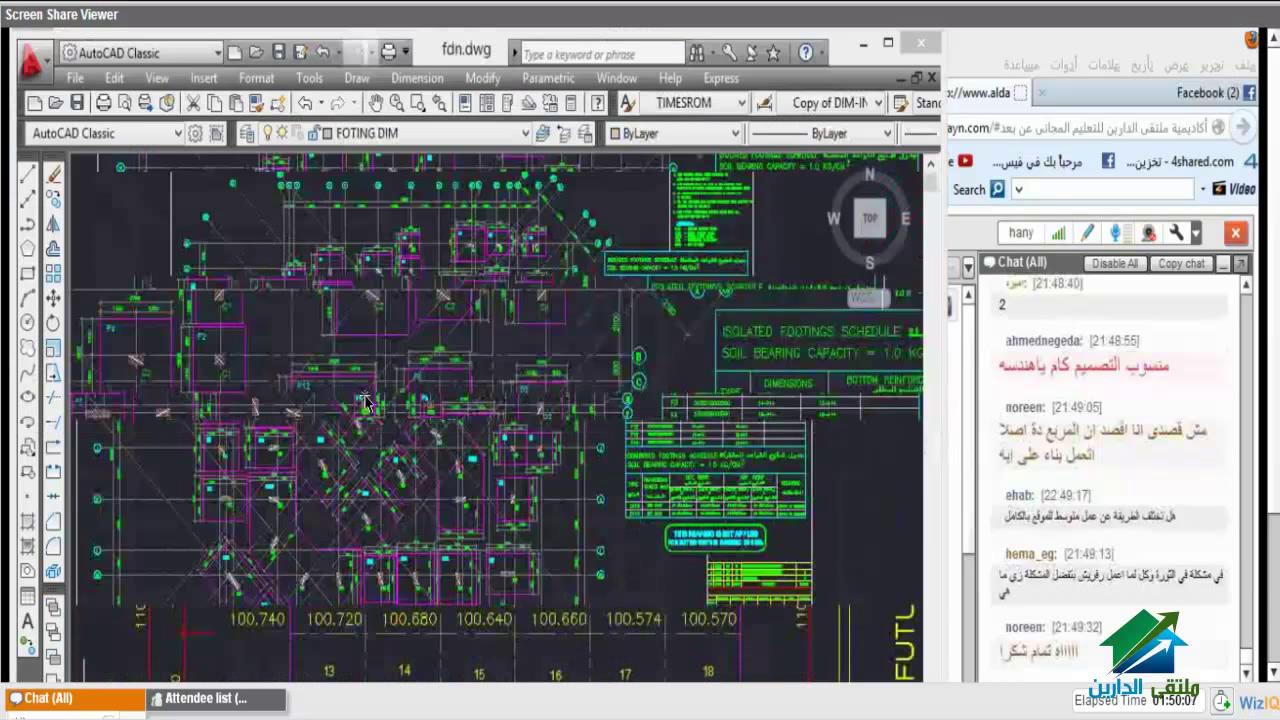
pyautogui.scroll(3, 359, 393)
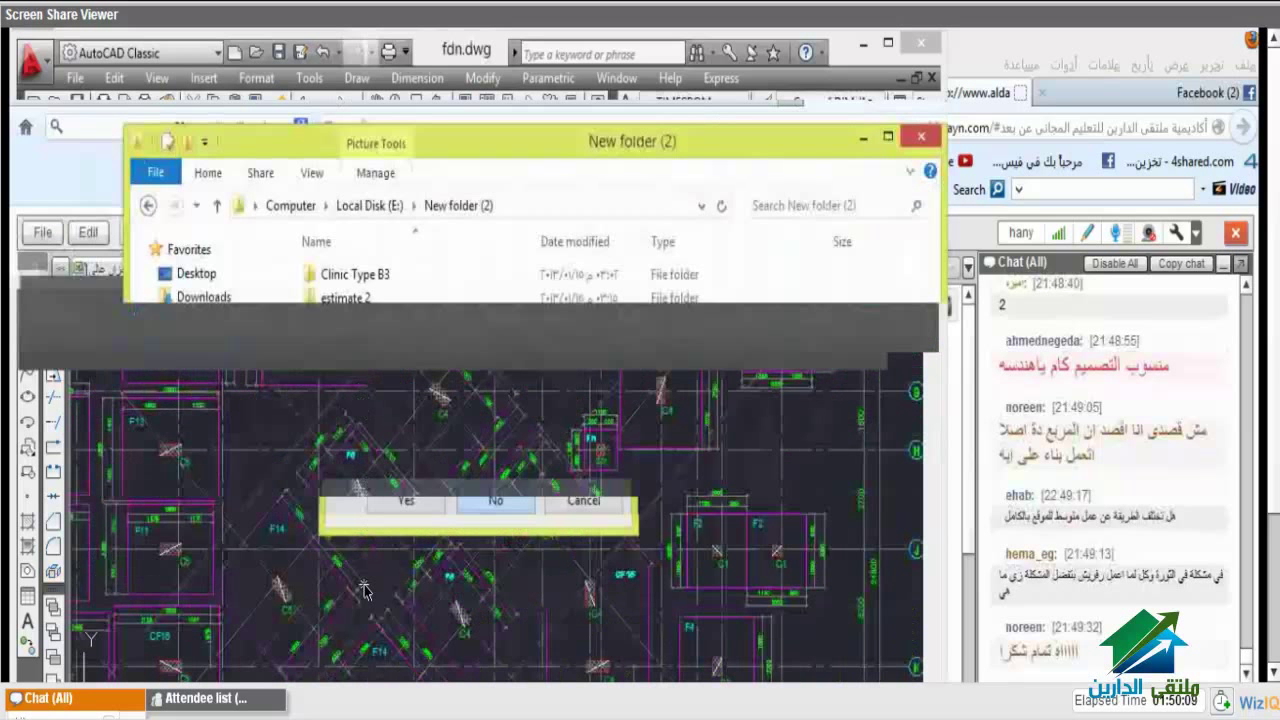